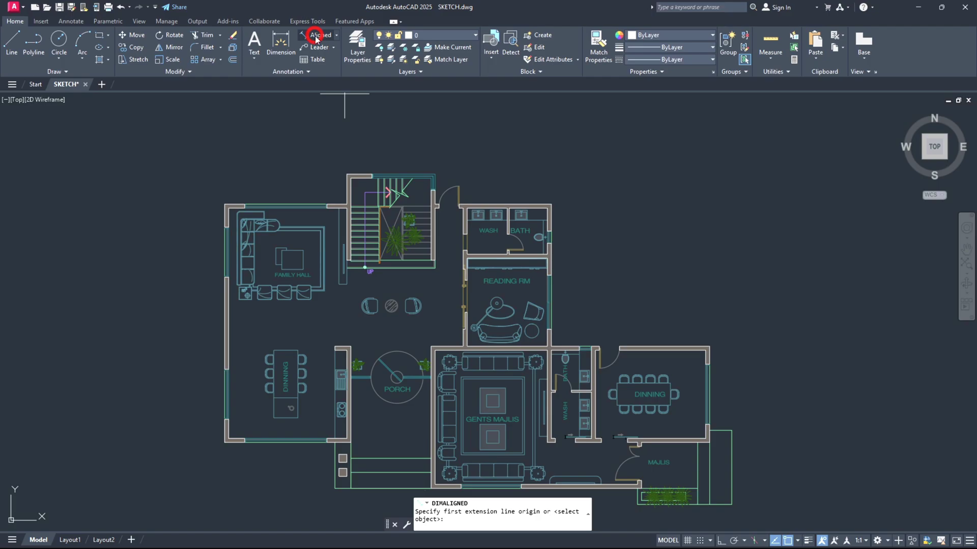
Add a 100.000 aligned dimension across the top-left wall, placed above the floor plan
click(225, 204)
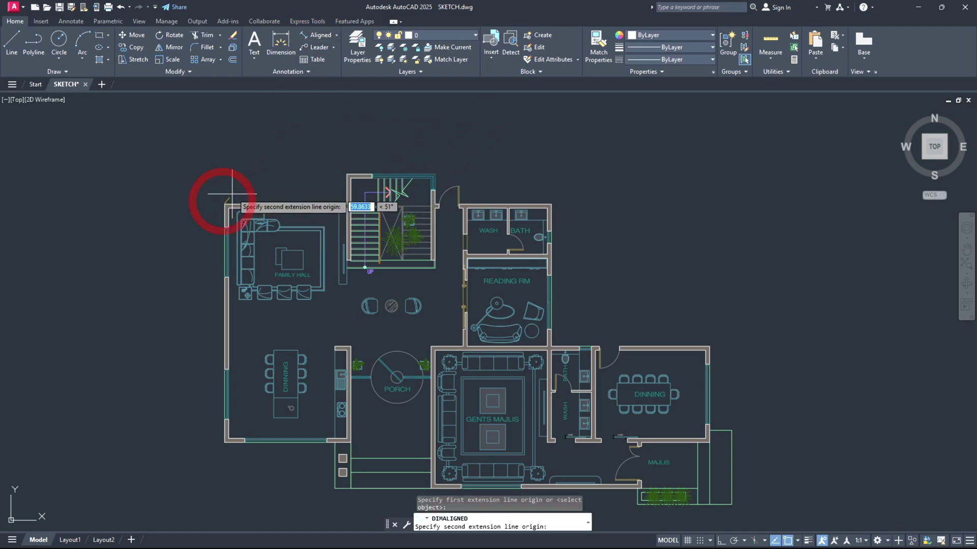
click(244, 204)
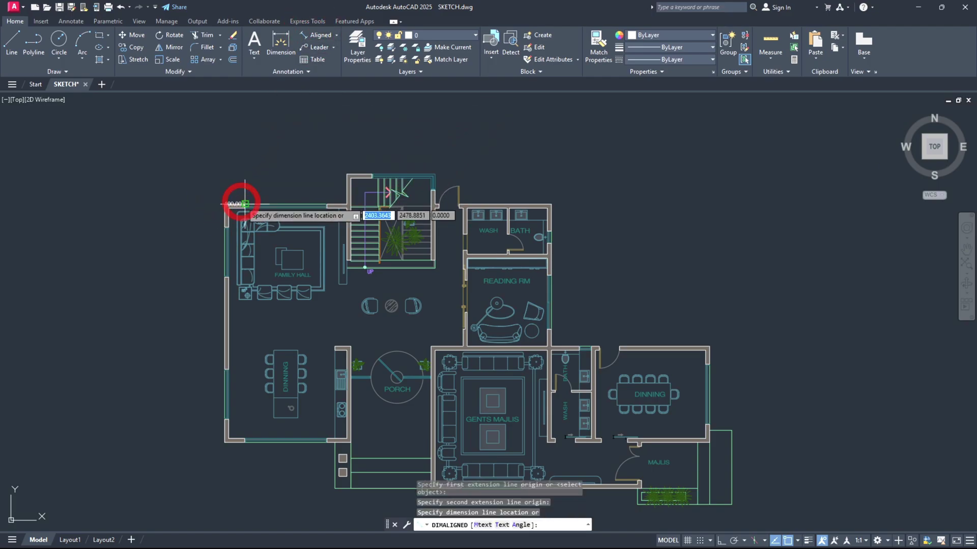
click(262, 119)
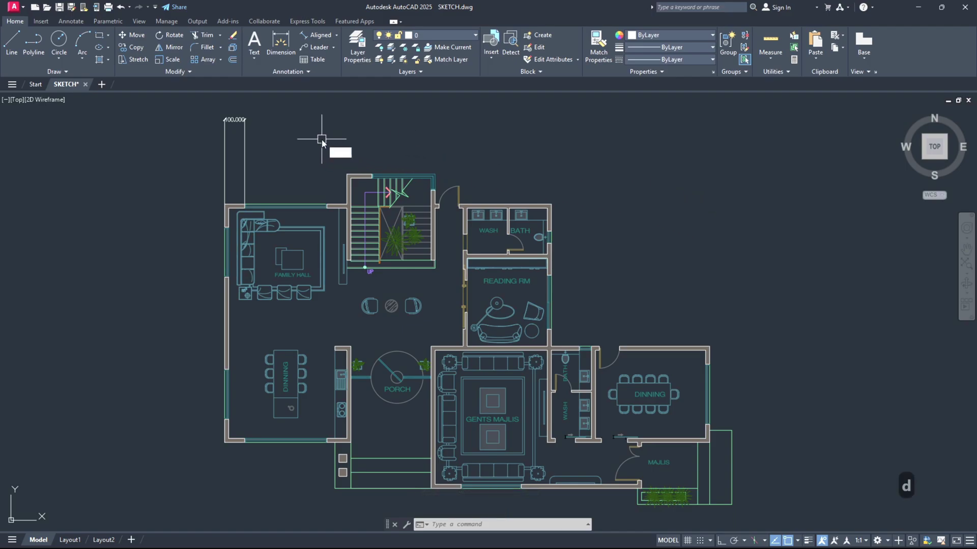
Continue the top dimension row with 410, 100, 125, 315, 20 and 100 spans
text(o)
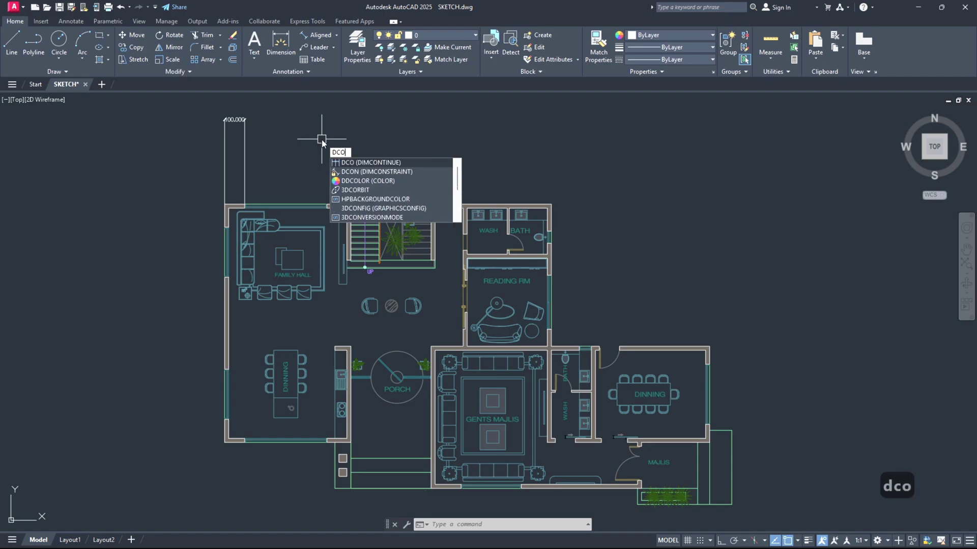
key(Return)
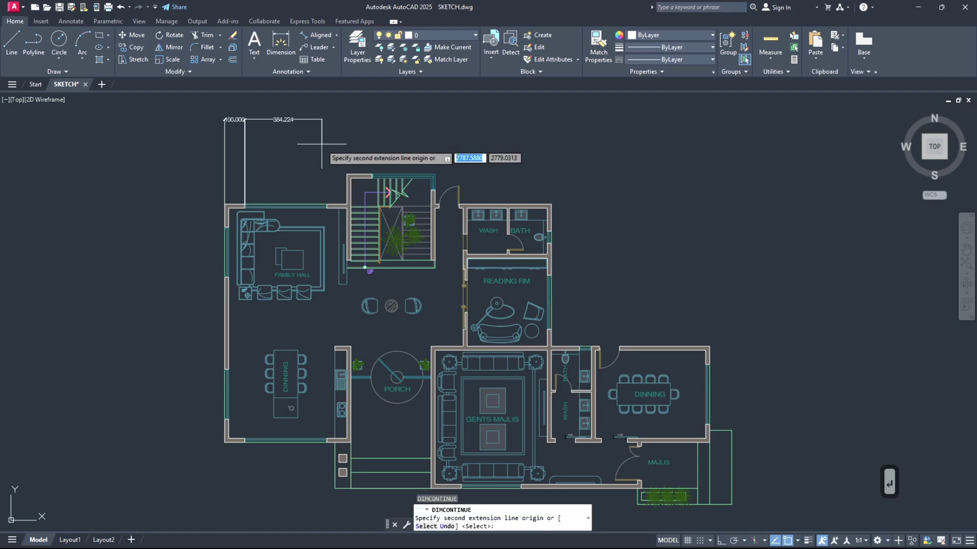
click(327, 205)
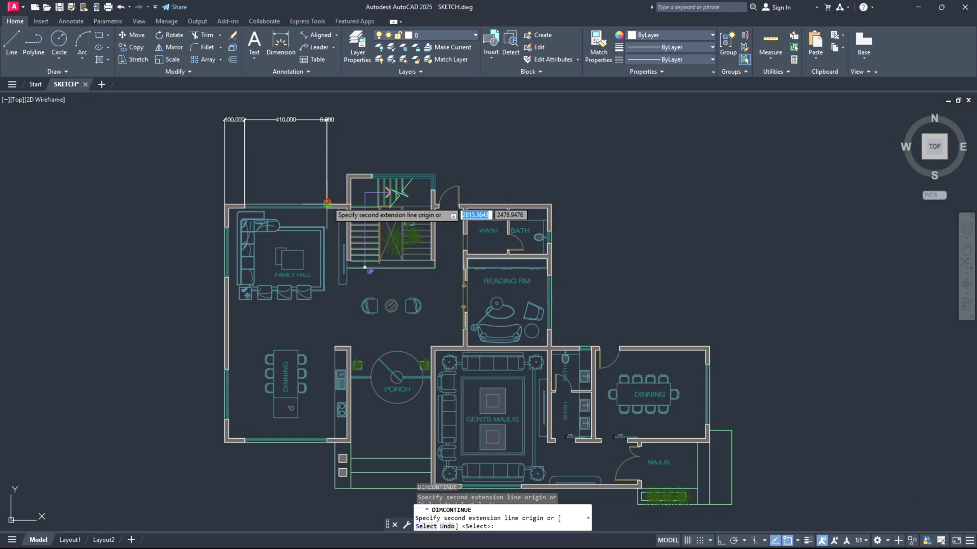
click(347, 180)
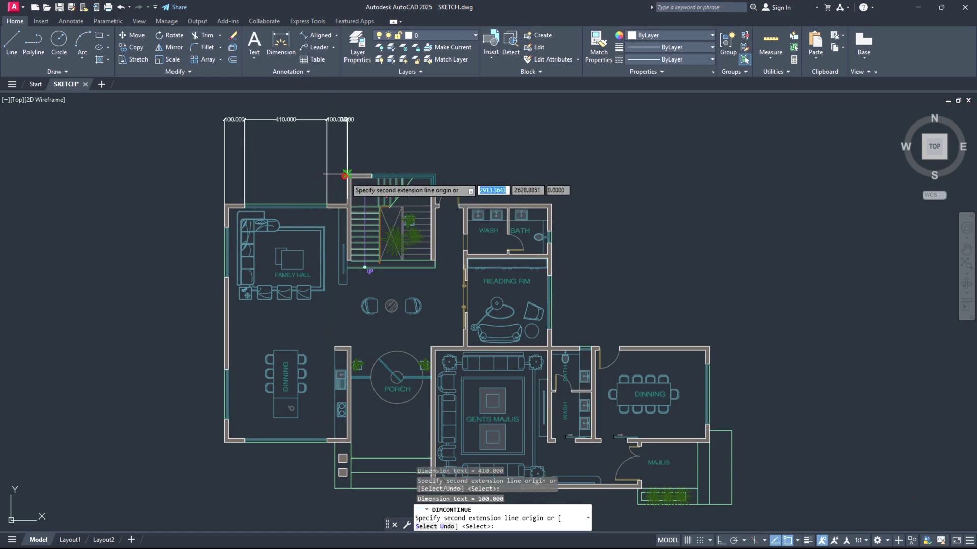
click(372, 176)
click(435, 174)
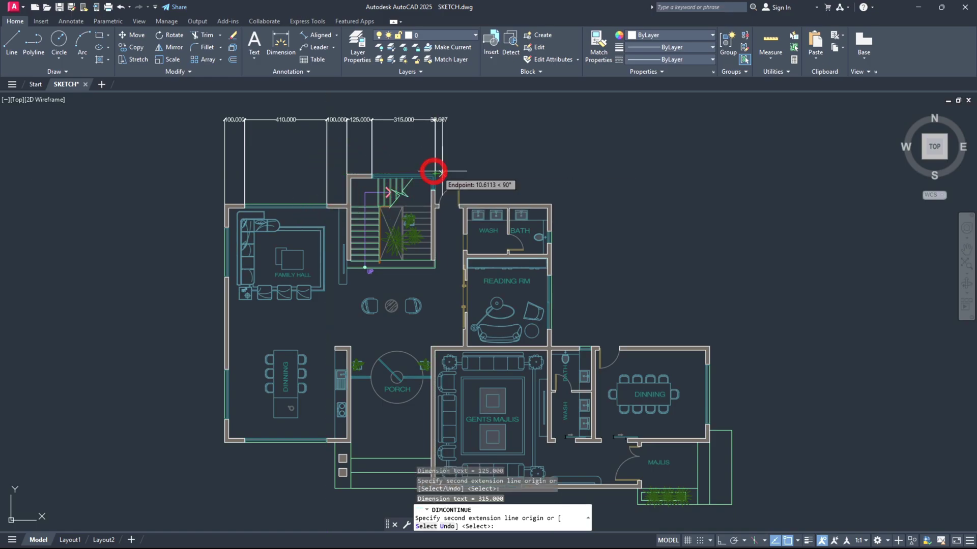
click(439, 206)
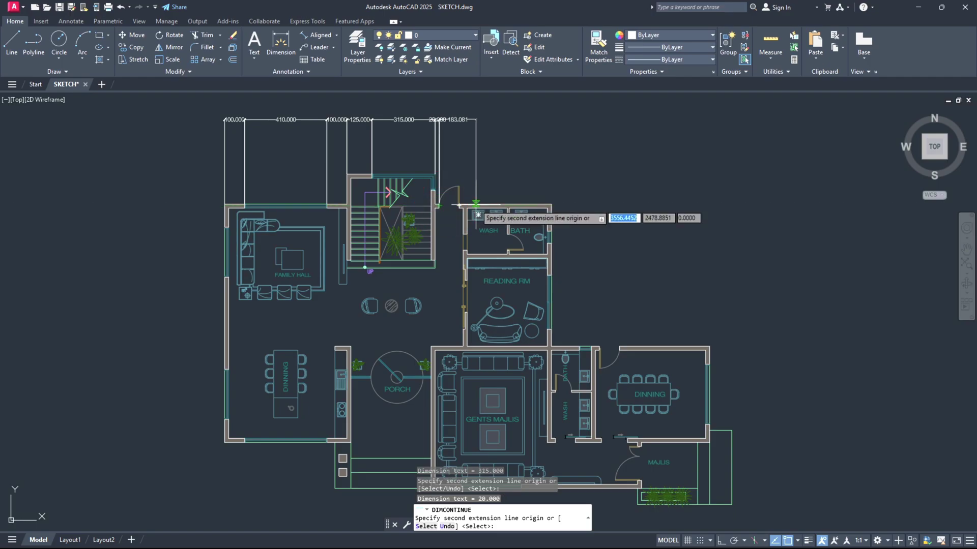
scroll(466, 205, up, 4)
click(461, 204)
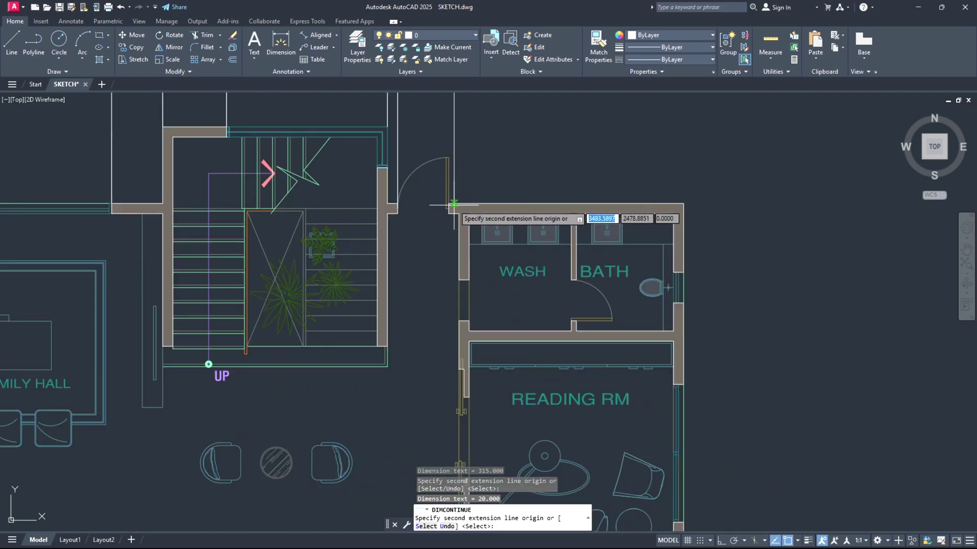
Finish the row with 460, 200, 140 and 450 spans to the right wall
click(682, 205)
scroll(550, 200, down, 4)
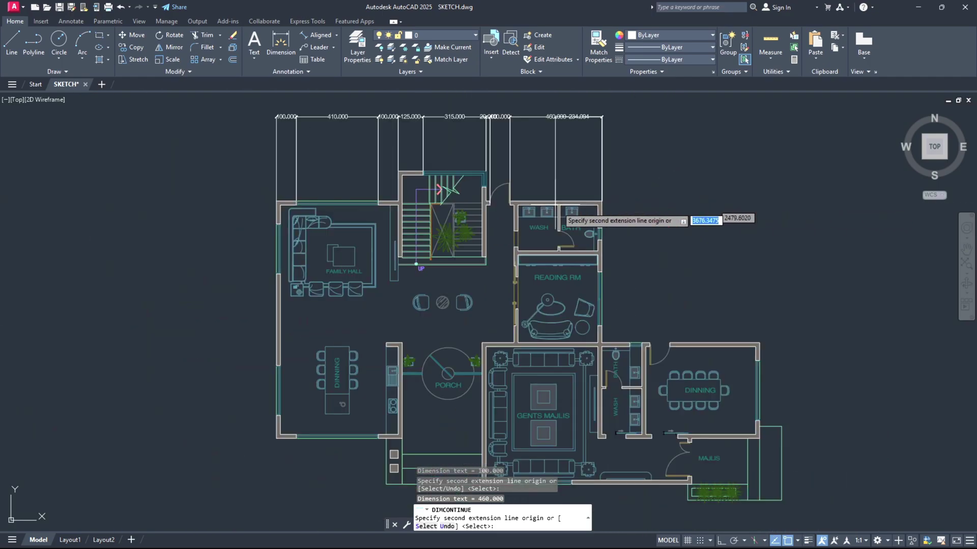
click(641, 343)
click(669, 344)
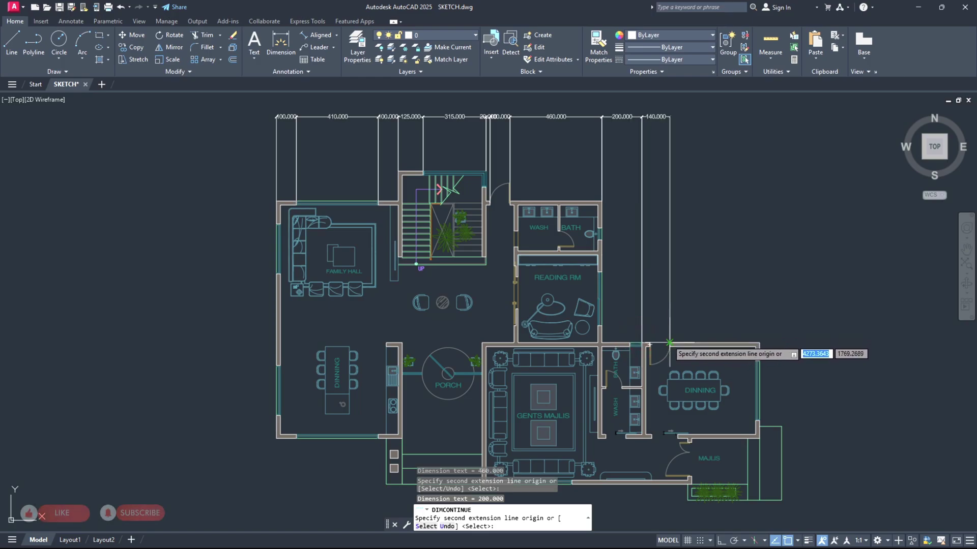
click(759, 345)
key(Return)
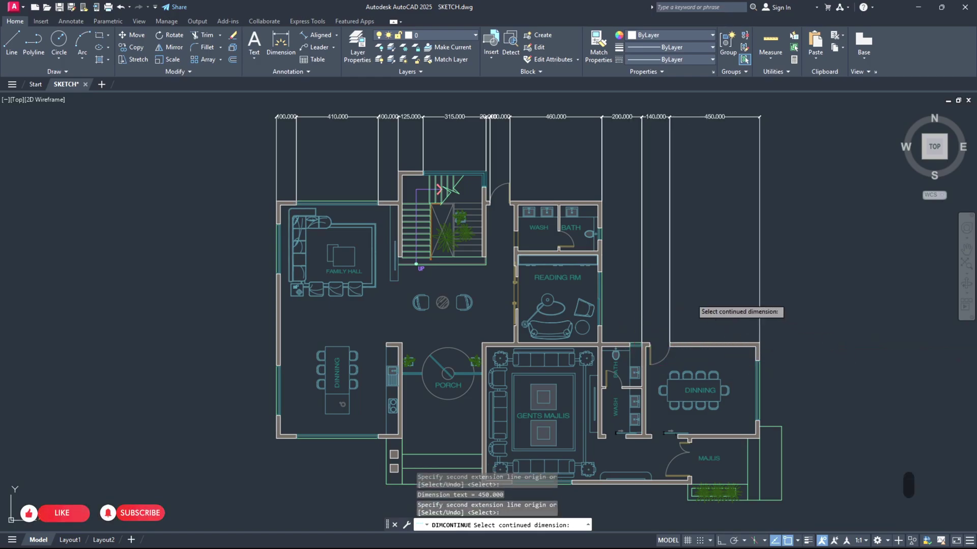
middle_drag(631, 258, 632, 294)
key(Escape)
scroll(580, 203, up, 3)
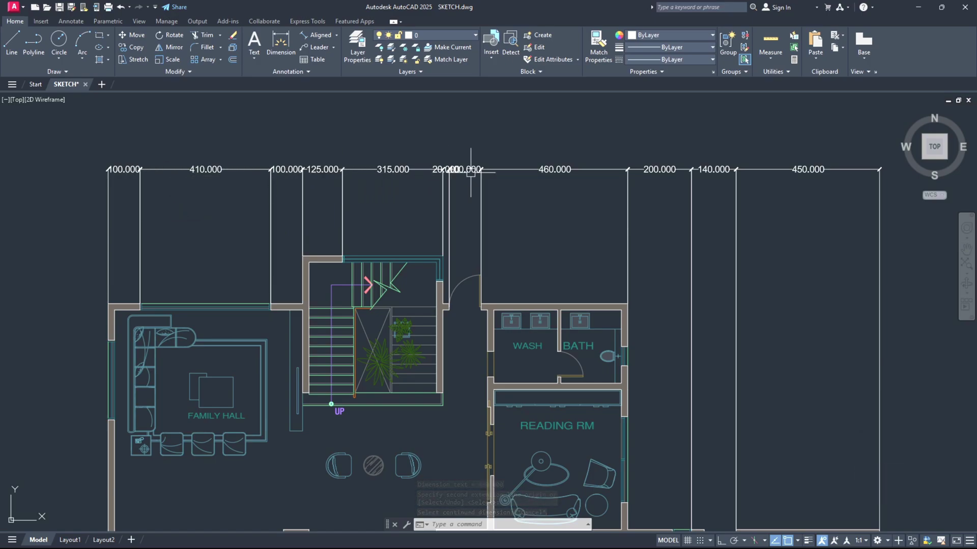
mouse_move(756, 198)
middle_down()
mouse_move(713, 186)
mouse_move(720, 177)
middle_up()
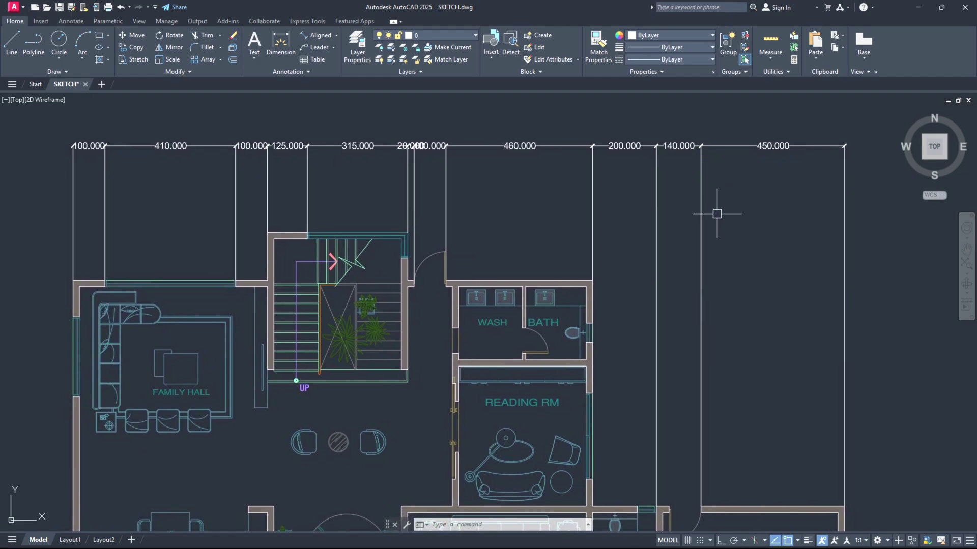
click(311, 185)
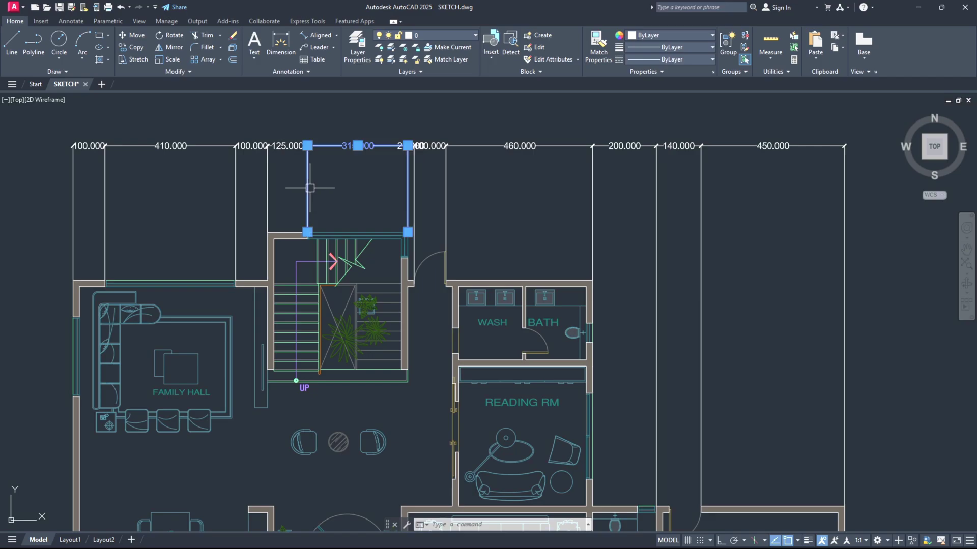
key(Escape)
key(Escape)
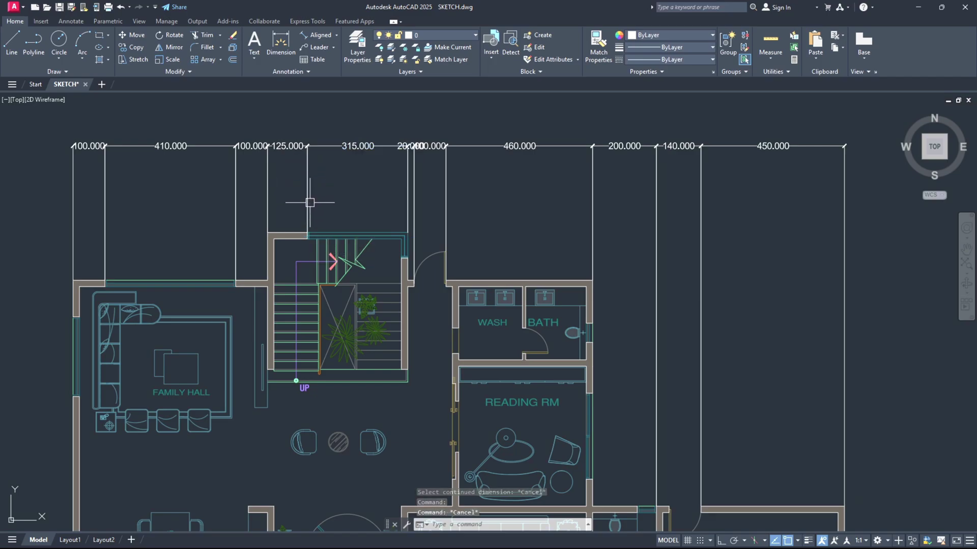
scroll(307, 199, down, 2)
middle_drag(480, 270, 447, 261)
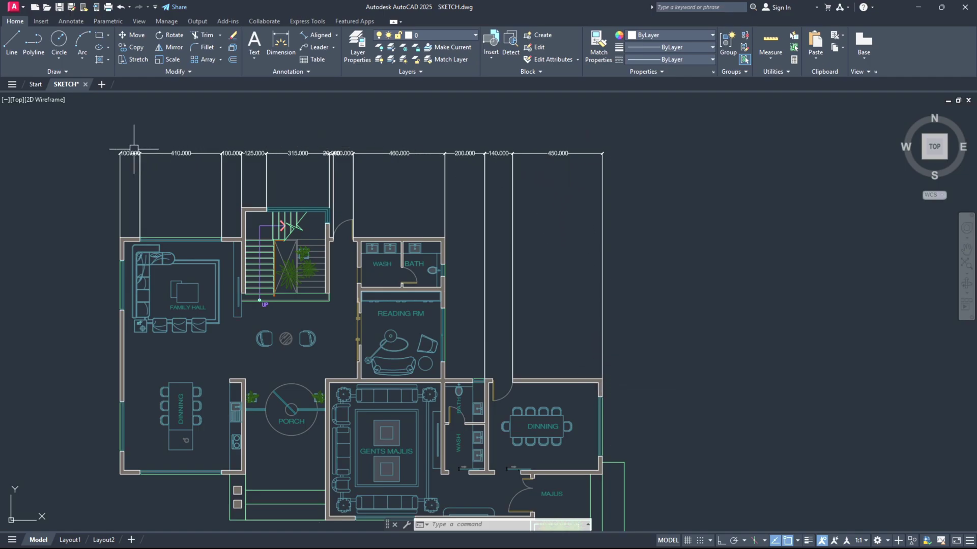
middle_drag(282, 273, 405, 242)
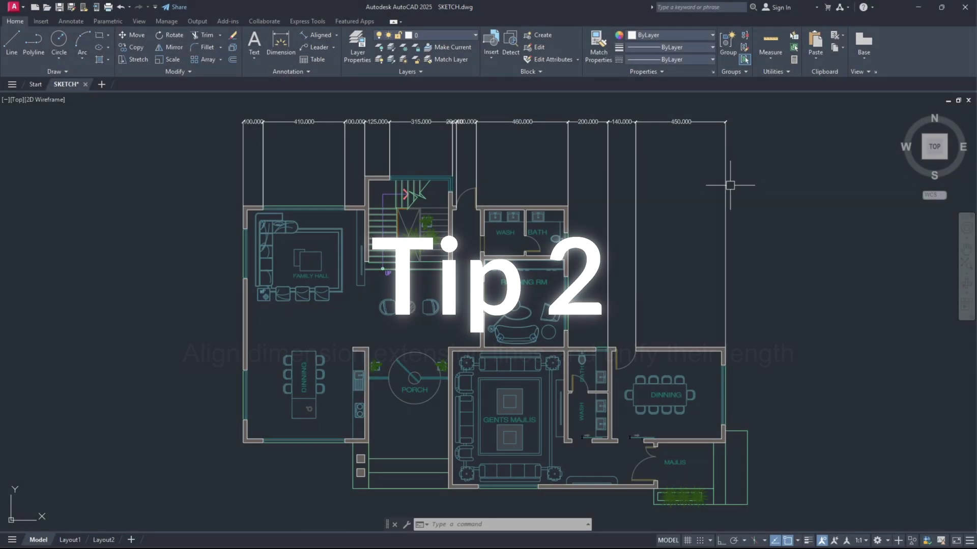
middle_drag(786, 195, 776, 213)
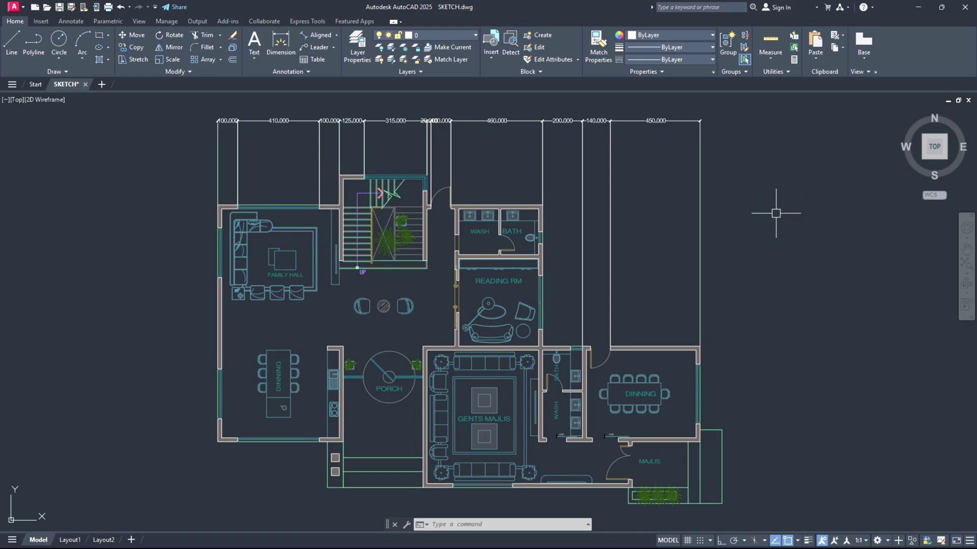
Open the Dimension Style Manager via the DIMSTYLE command
text(imsty)
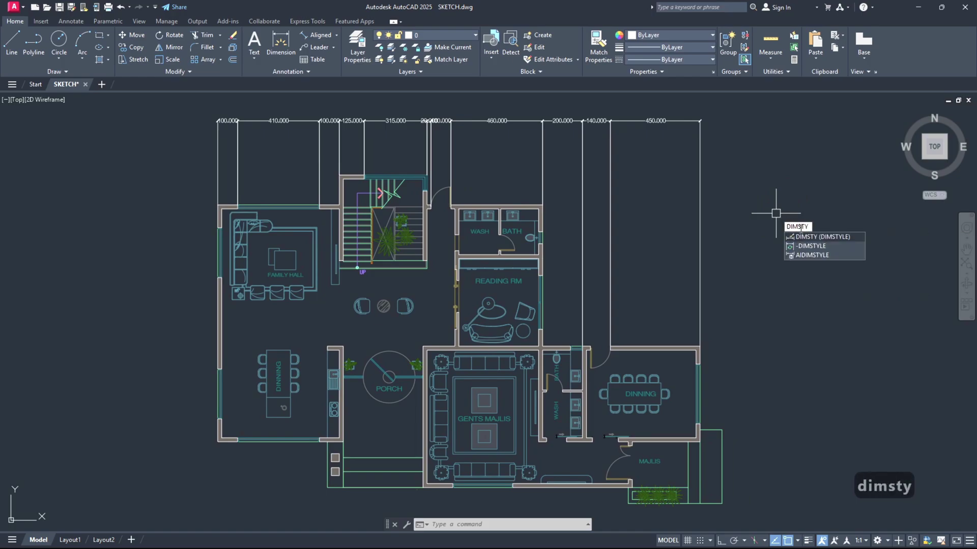
click(810, 237)
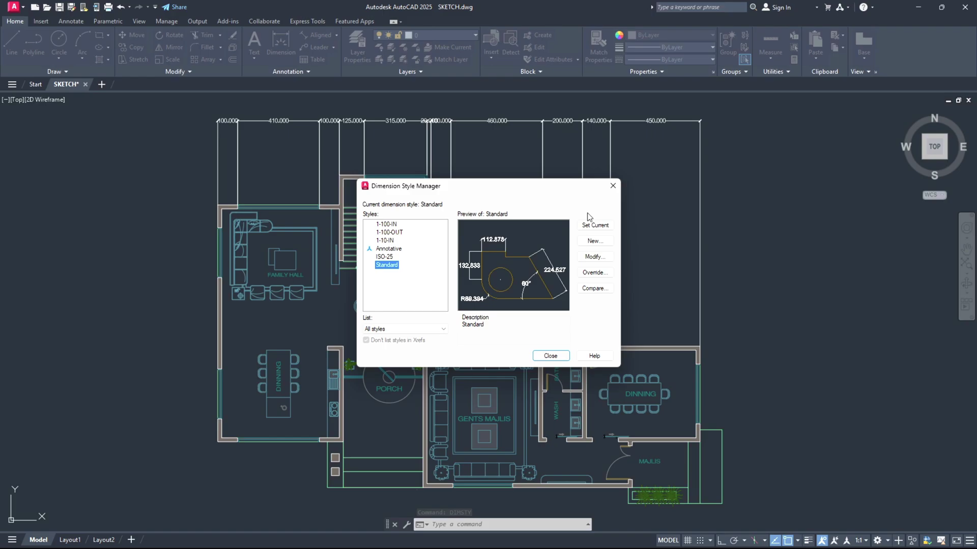
Give the Standard style fixed-length extension lines of 100, make it current, and close
click(598, 256)
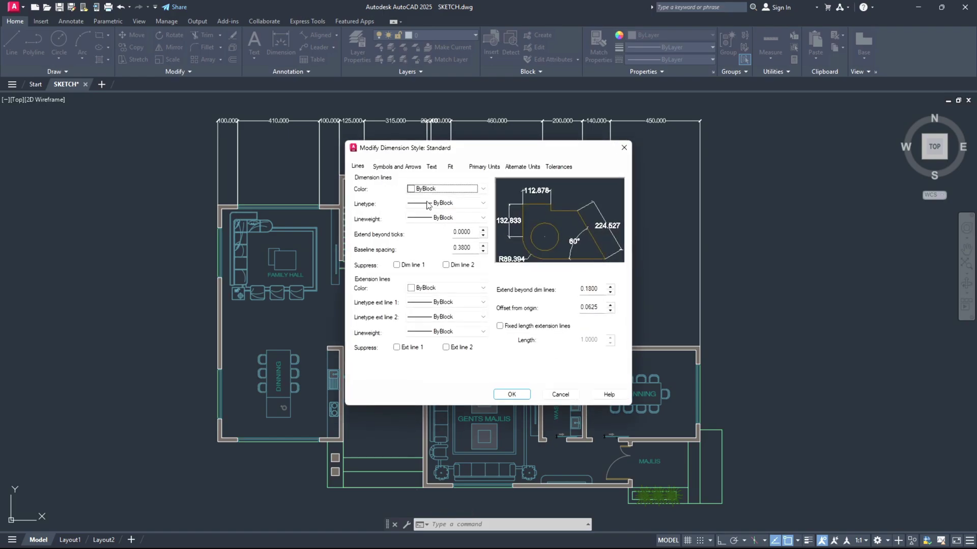
click(359, 167)
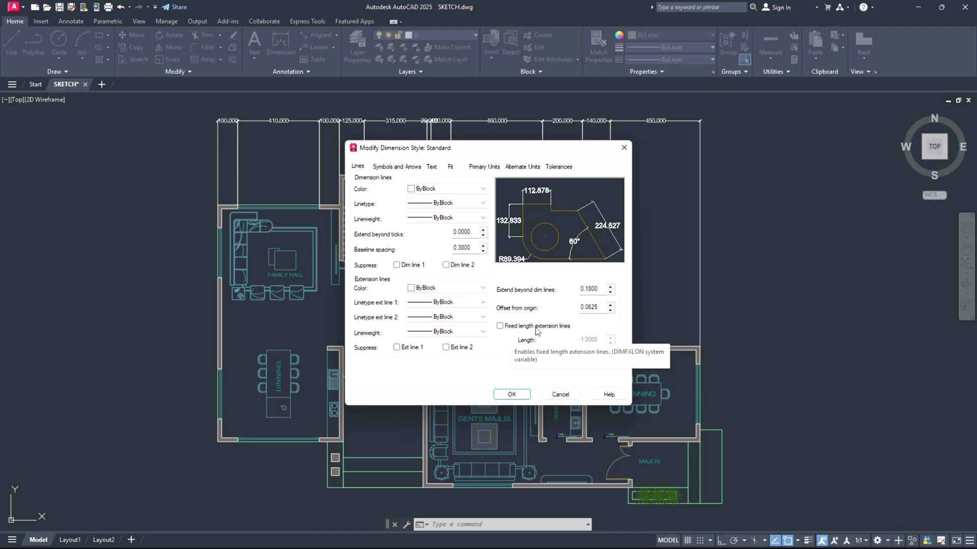
click(502, 329)
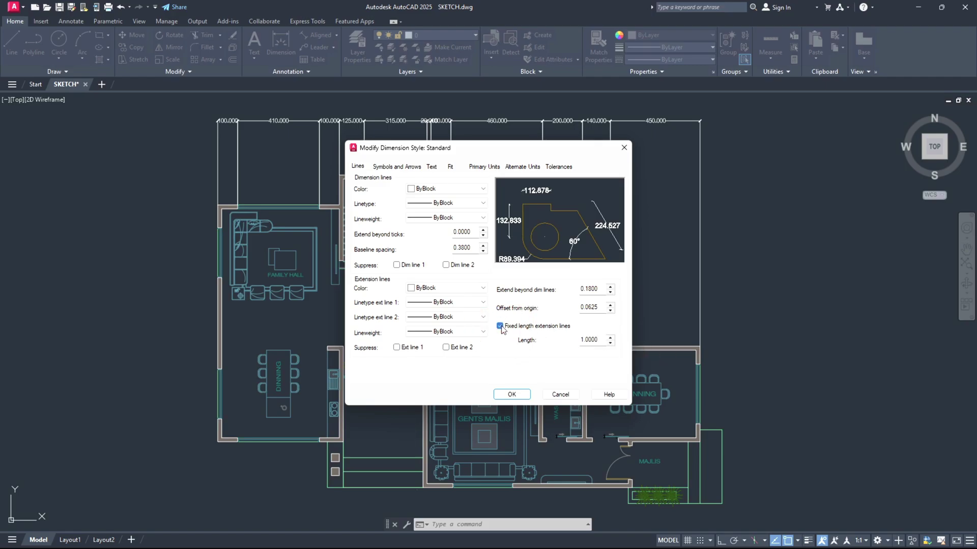
double_click(588, 340)
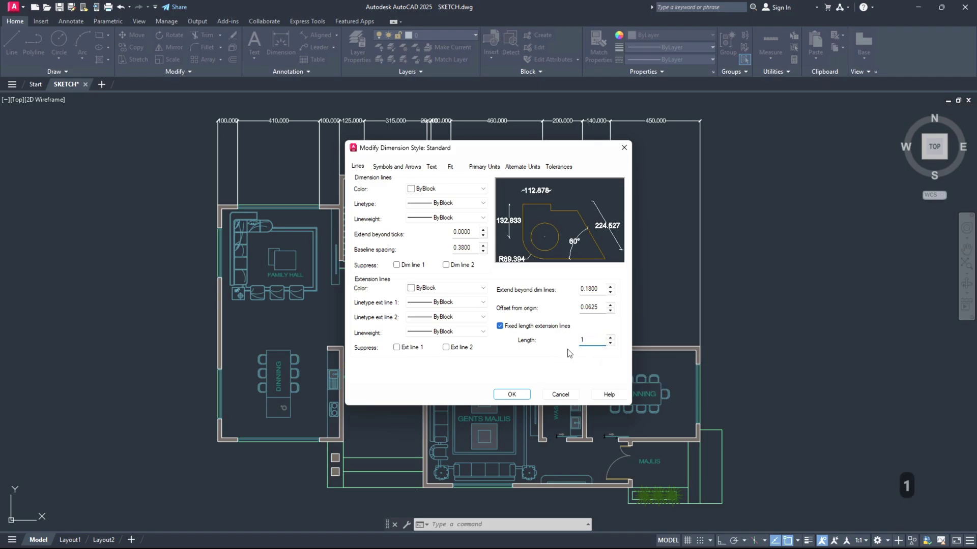
text(100)
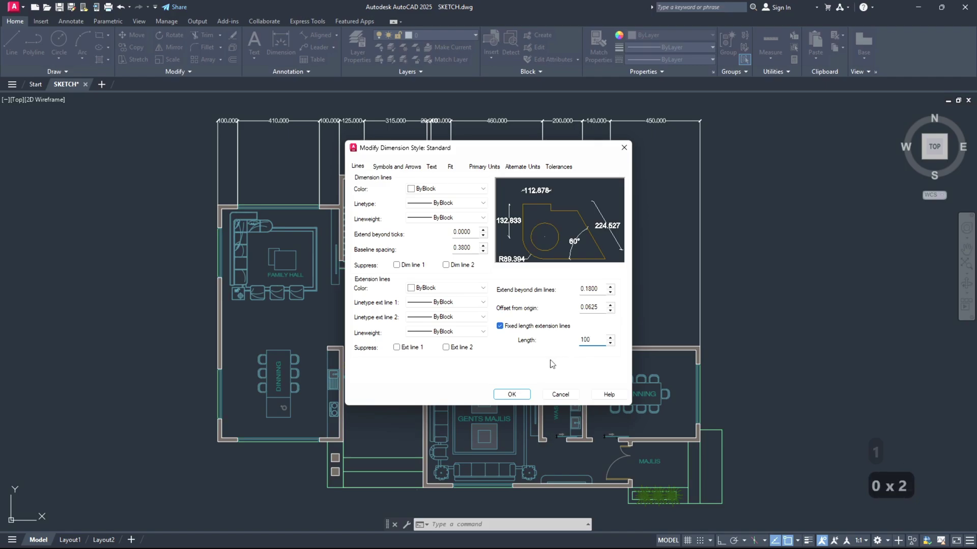
click(513, 395)
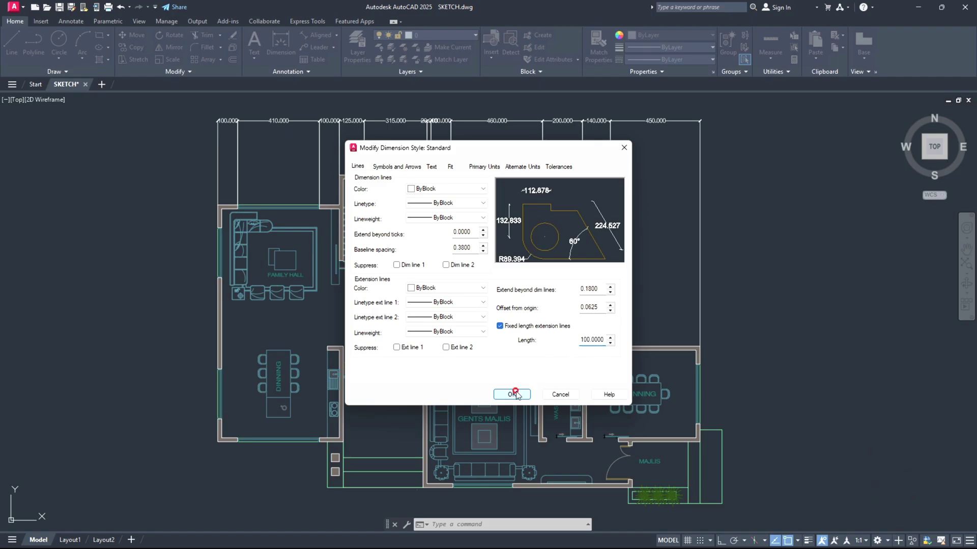
click(591, 226)
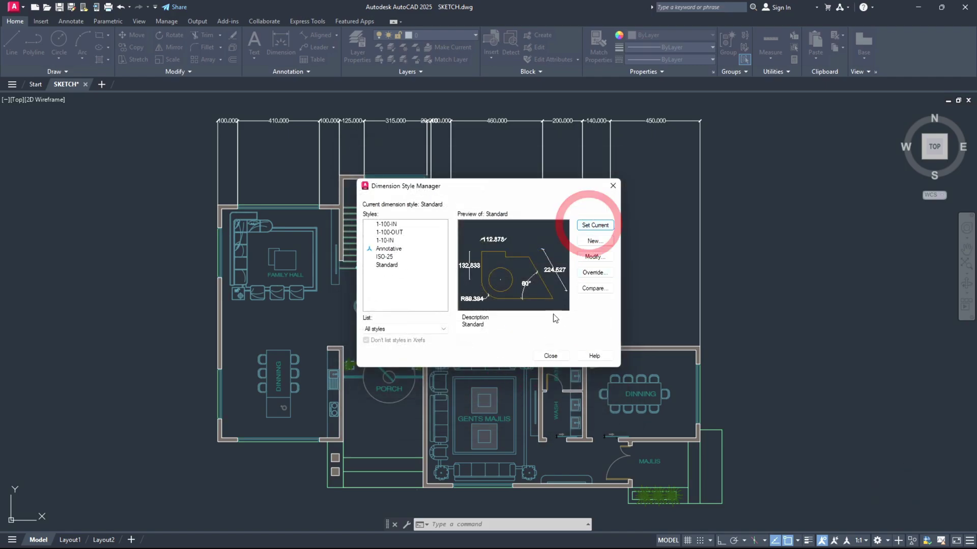
click(551, 355)
scroll(461, 285, up, 1)
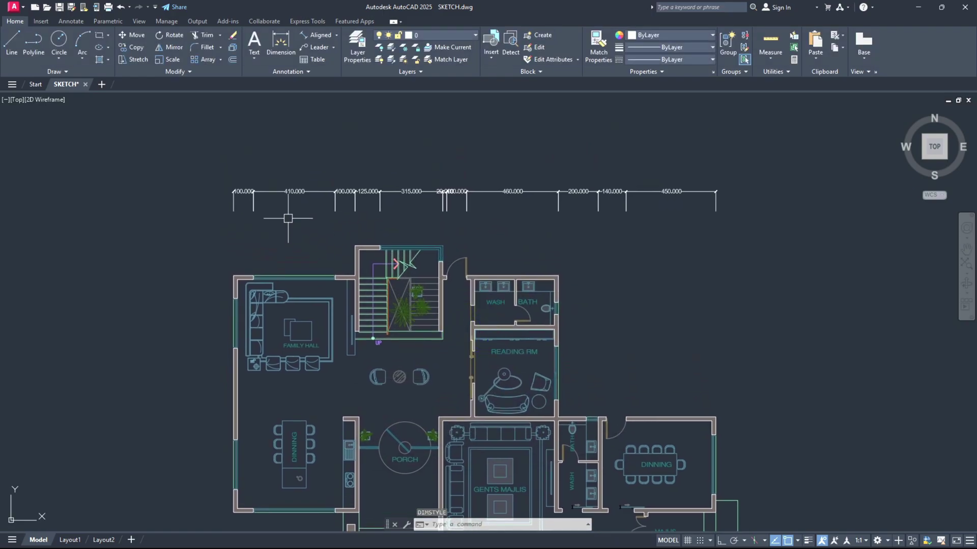
scroll(266, 212, up, 3)
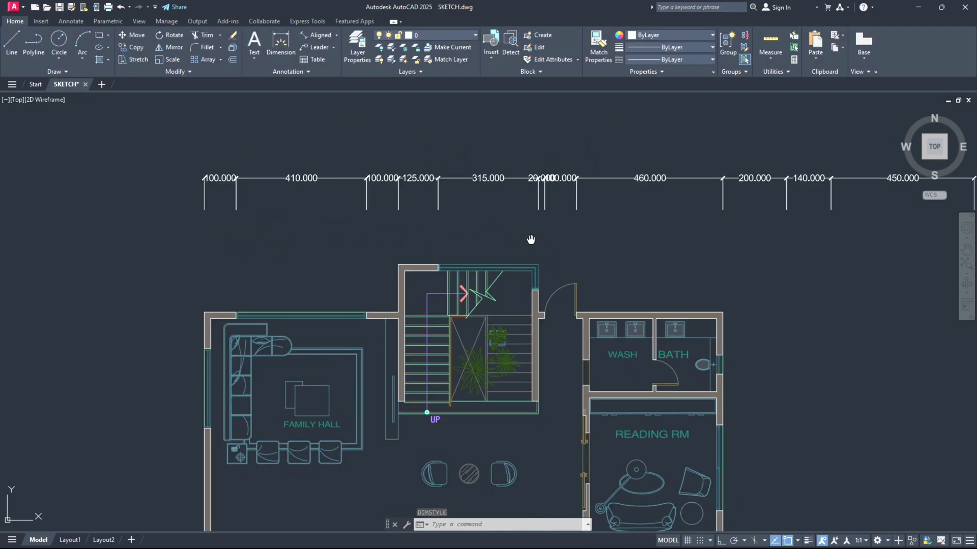
middle_drag(530, 239, 460, 235)
middle_drag(574, 236, 528, 243)
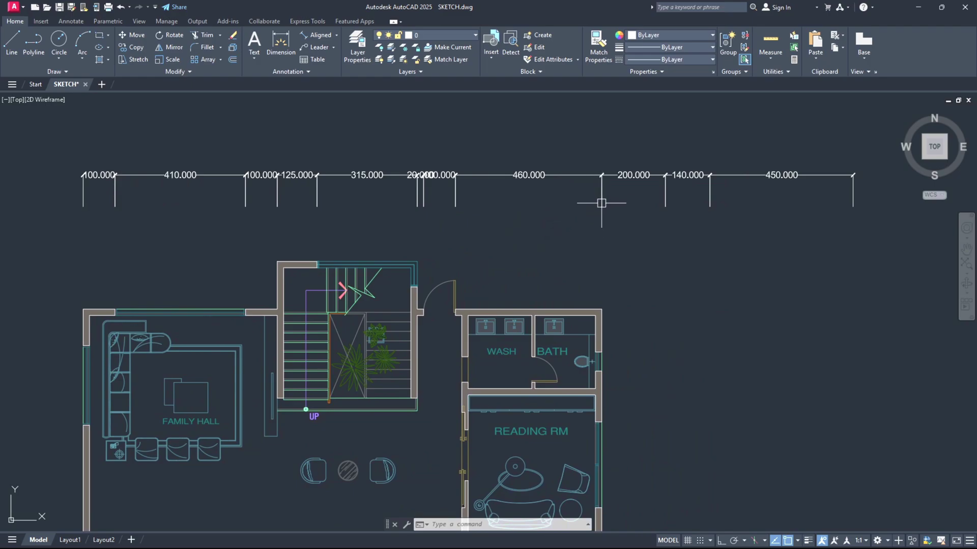
scroll(601, 203, down, 3)
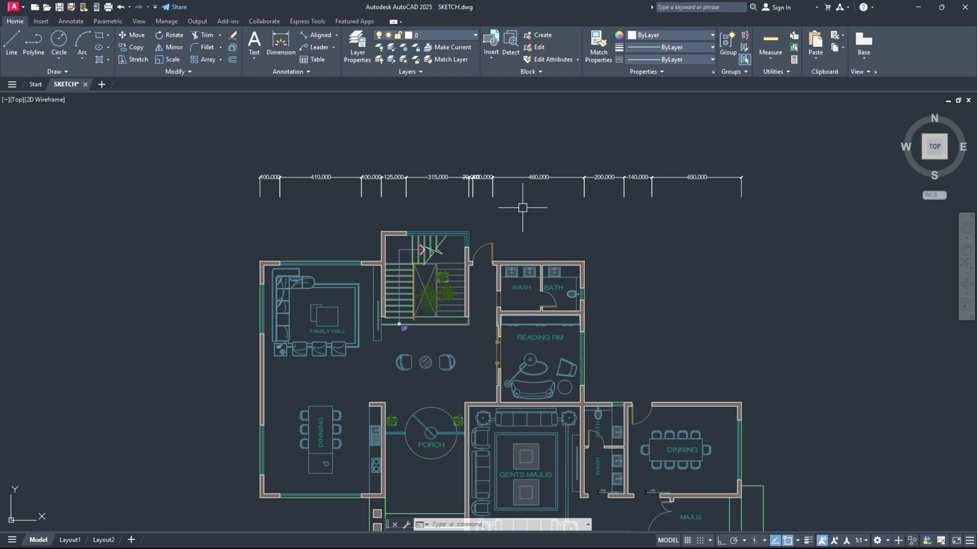
scroll(478, 212, up, 6)
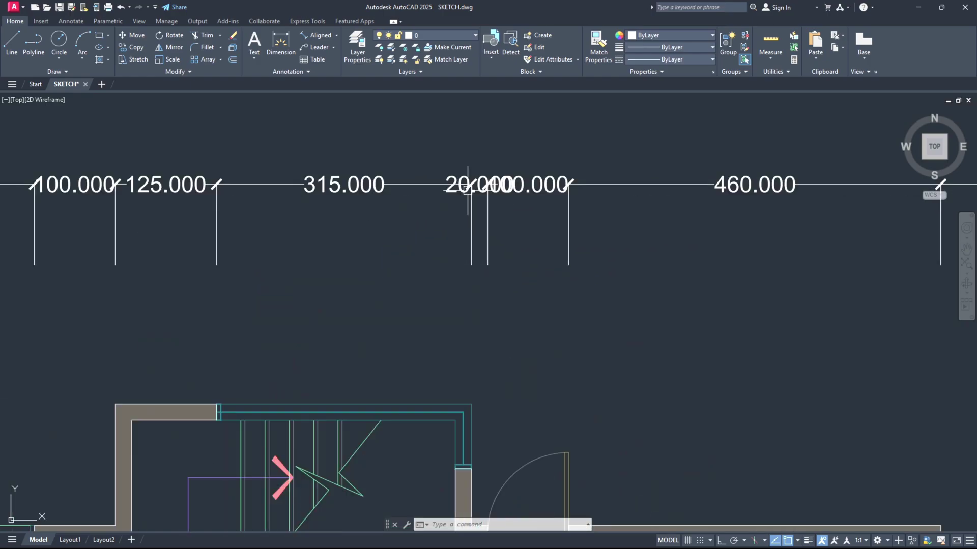
middle_drag(467, 189, 475, 263)
scroll(399, 257, up, 3)
middle_drag(399, 258, 468, 268)
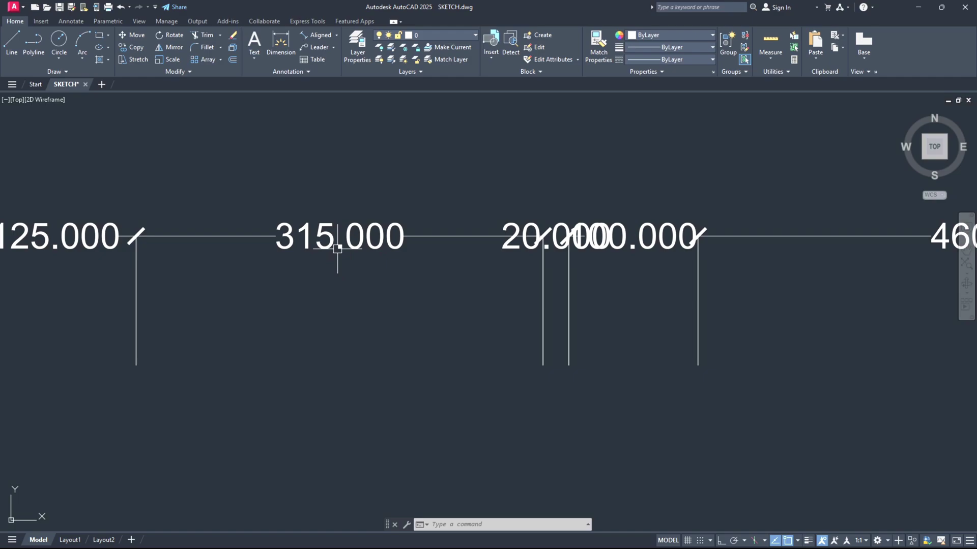
middle_drag(412, 267, 344, 268)
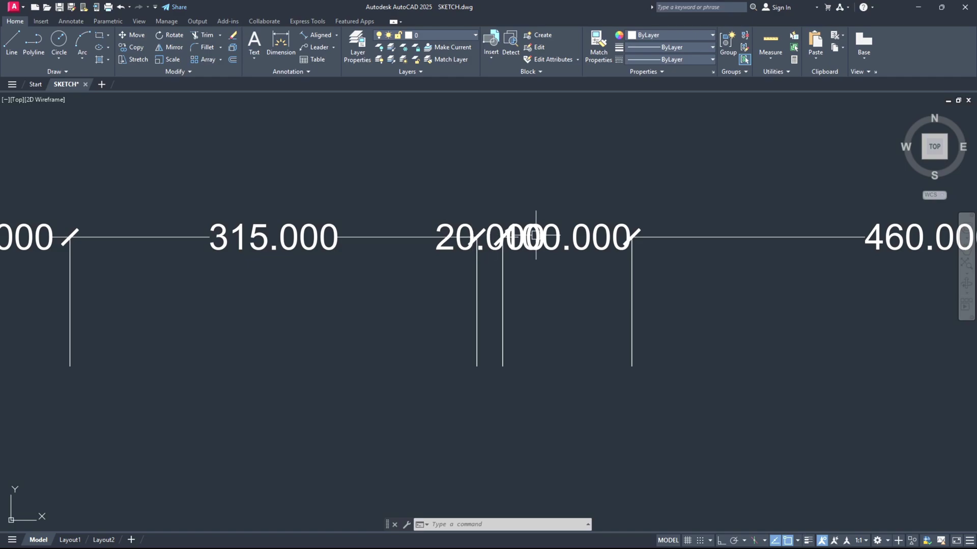
scroll(535, 236, down, 2)
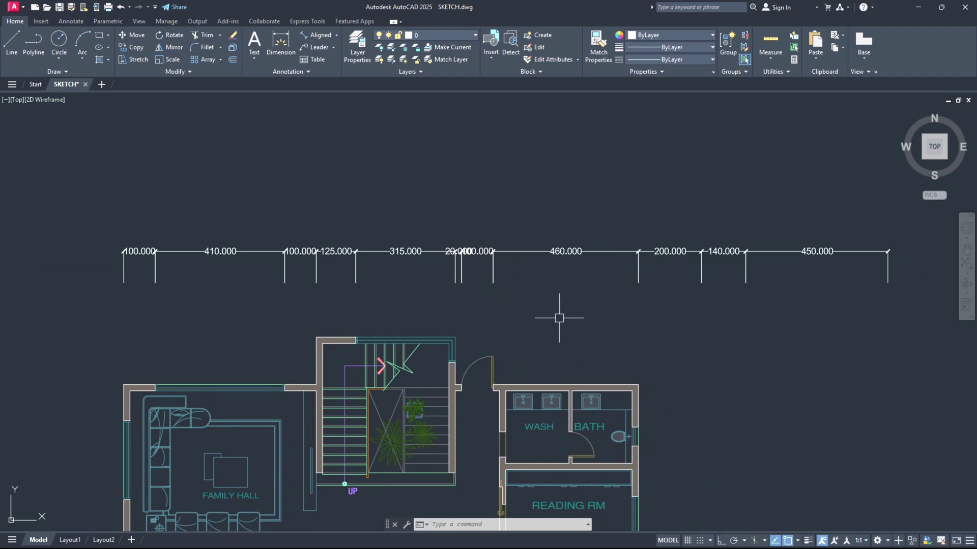
In the Standard style's Fit settings, choose the Text option to move text outside first
text(imstyl)
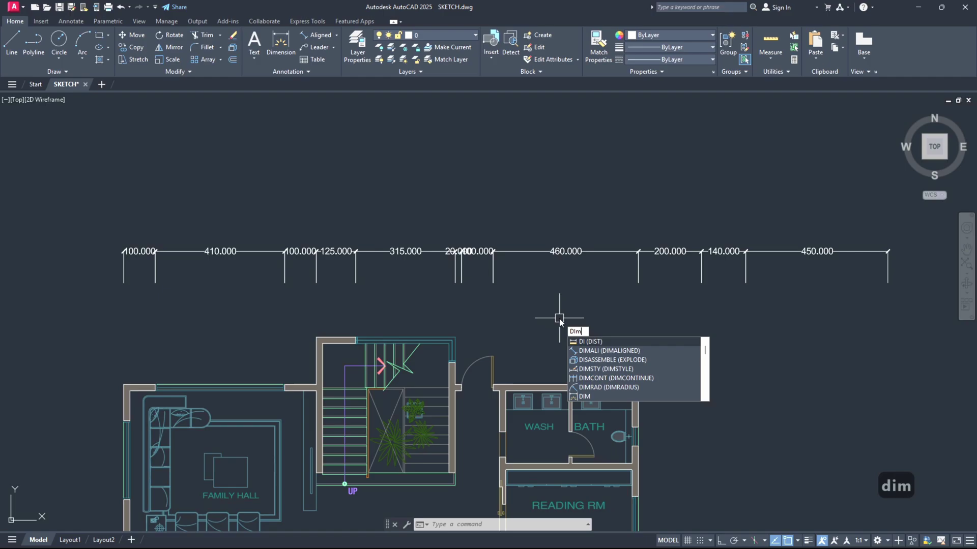
text(e)
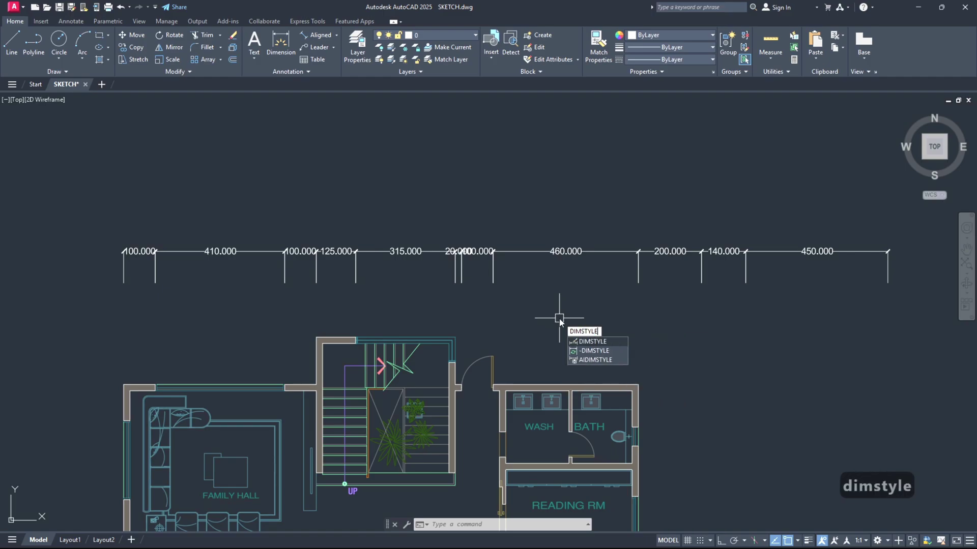
key(Return)
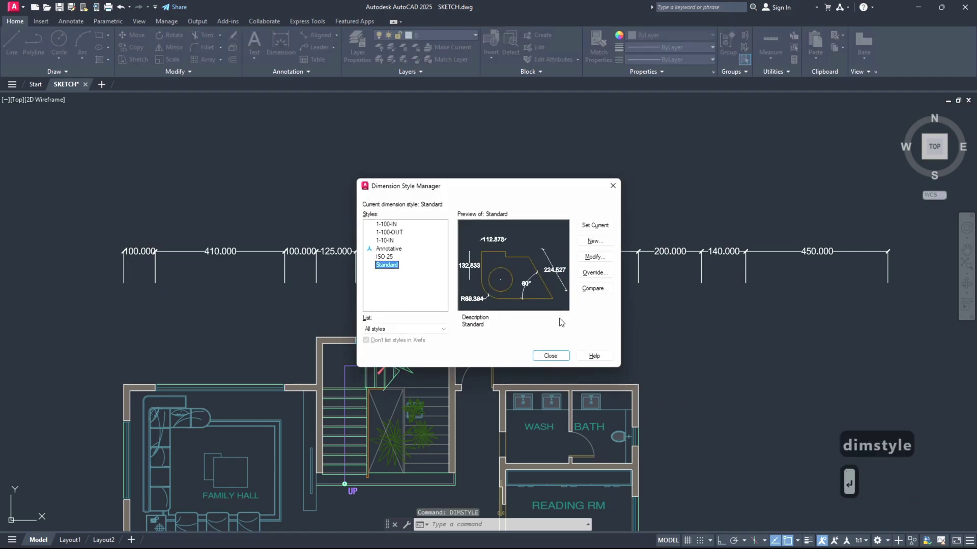
click(593, 256)
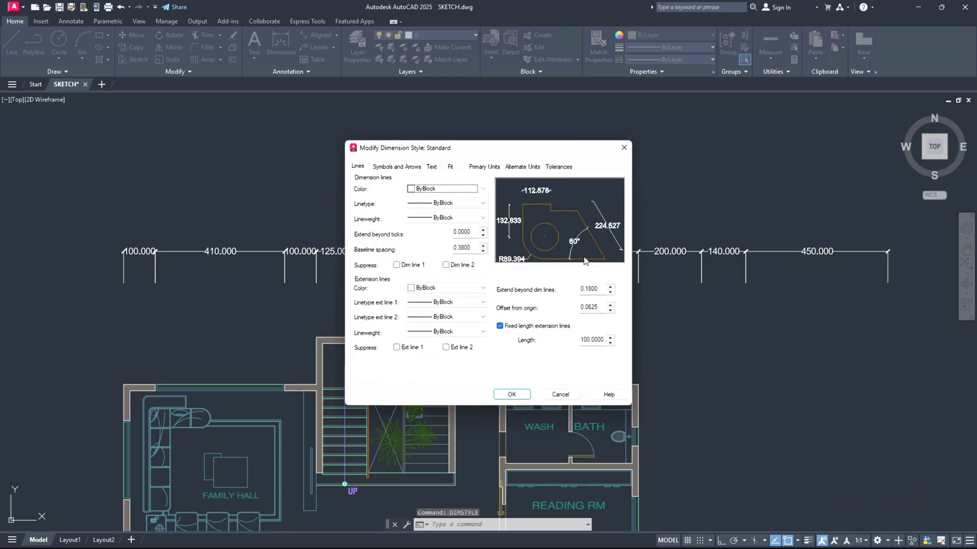
click(450, 168)
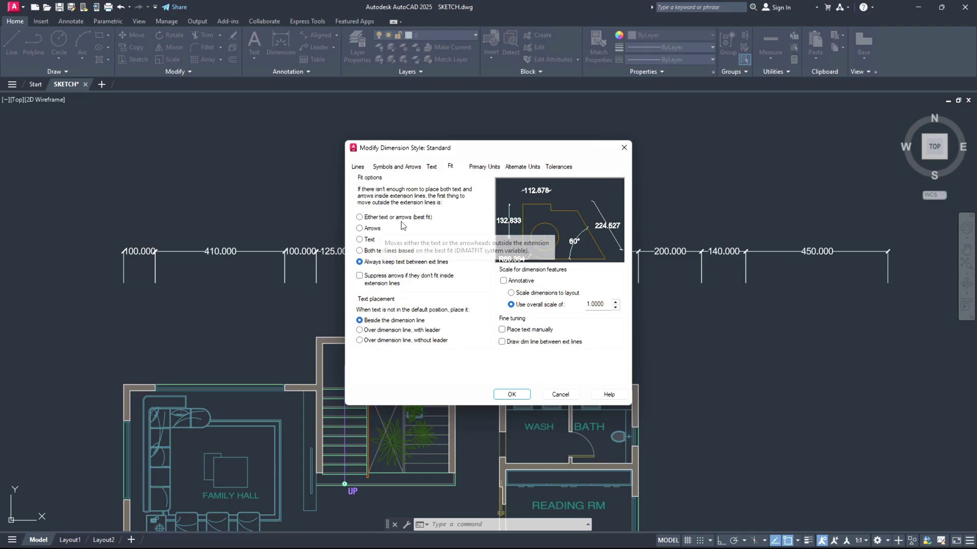
click(364, 240)
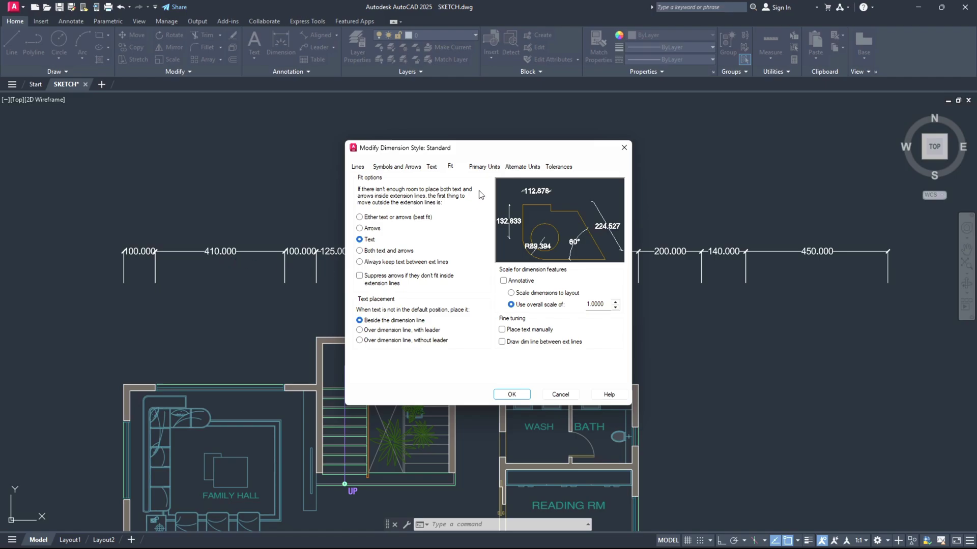
Set the Standard style's linear precision to 0.0 on Primary Units and confirm
click(483, 167)
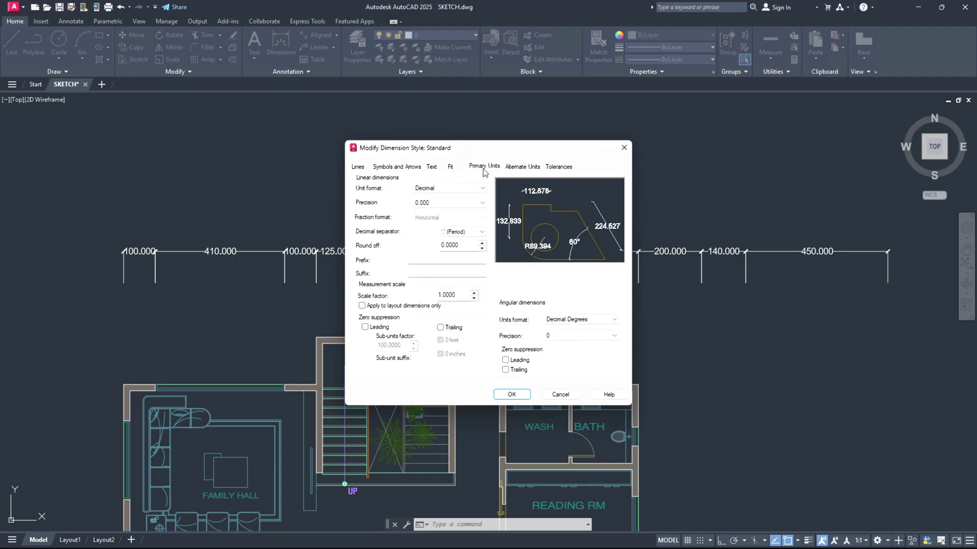
click(415, 205)
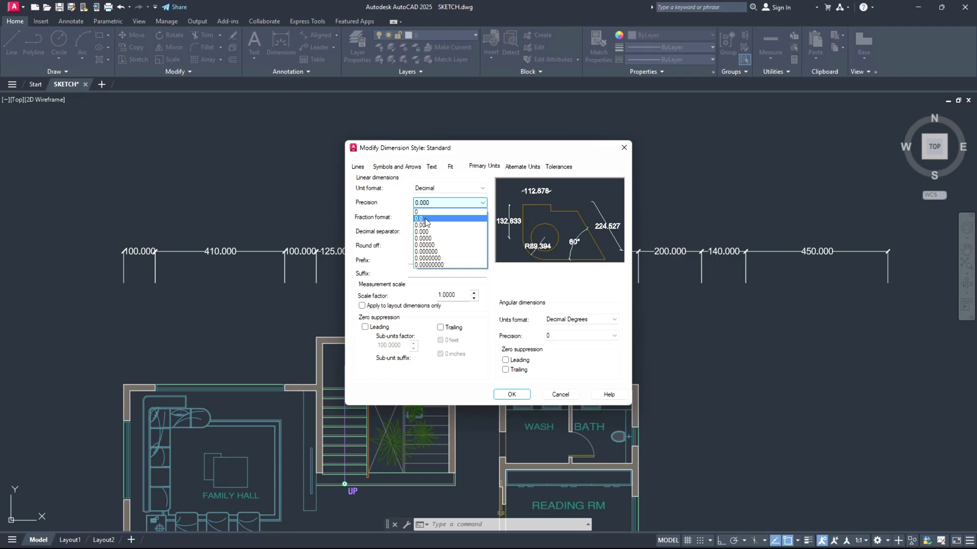
click(425, 219)
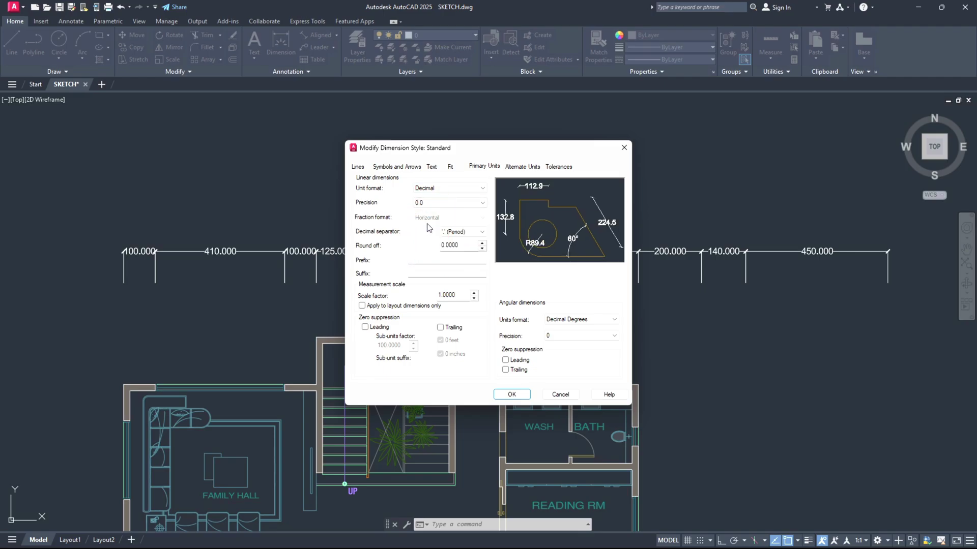
click(509, 394)
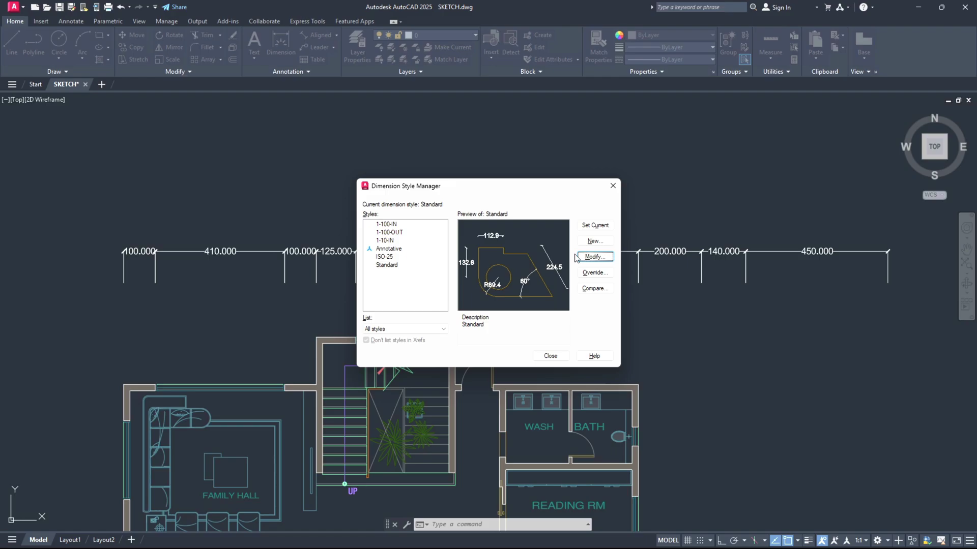
Close the style manager and zoom in to check the 315.0 and 20.0 dimensions
click(549, 356)
middle_drag(465, 291, 493, 332)
scroll(447, 309, up, 4)
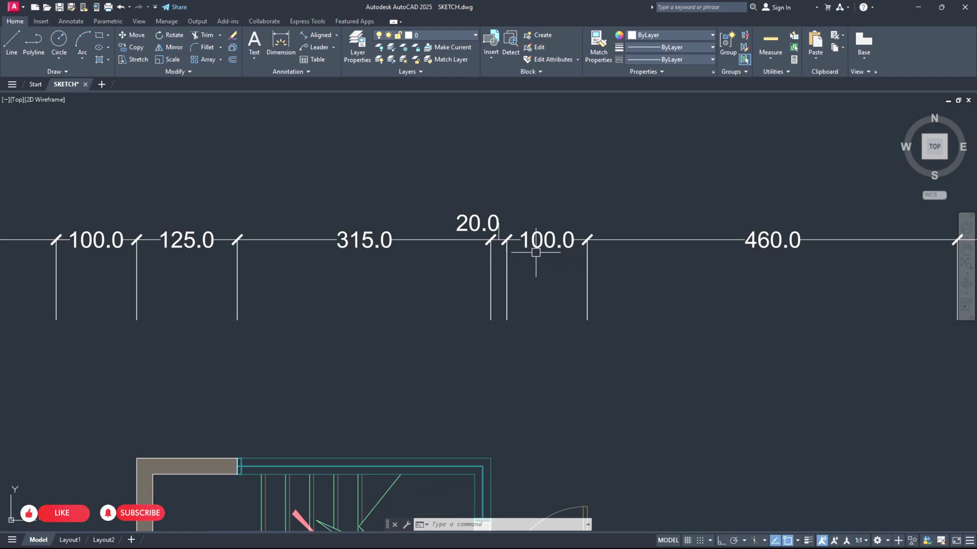
mouse_move(344, 264)
middle_down()
mouse_move(453, 276)
mouse_move(475, 296)
middle_up()
scroll(497, 281, up, 2)
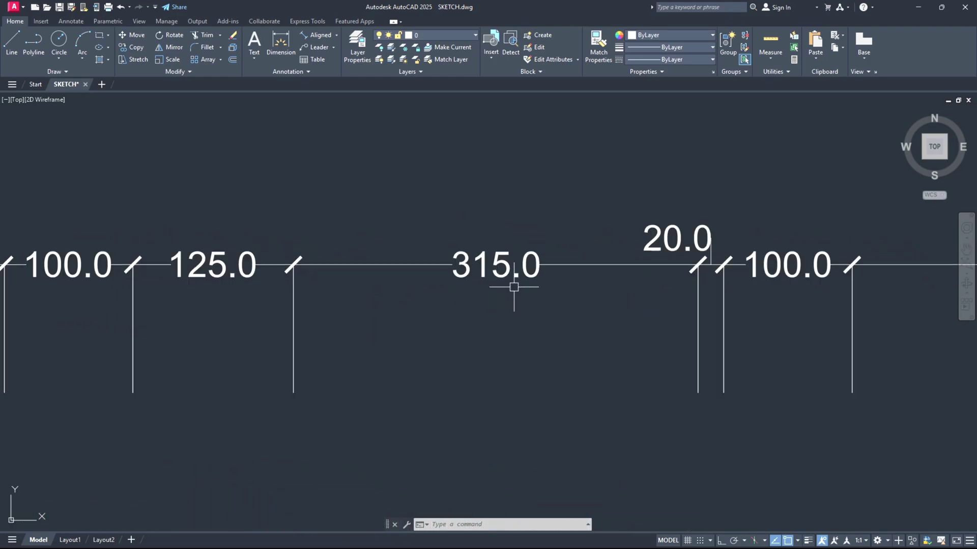